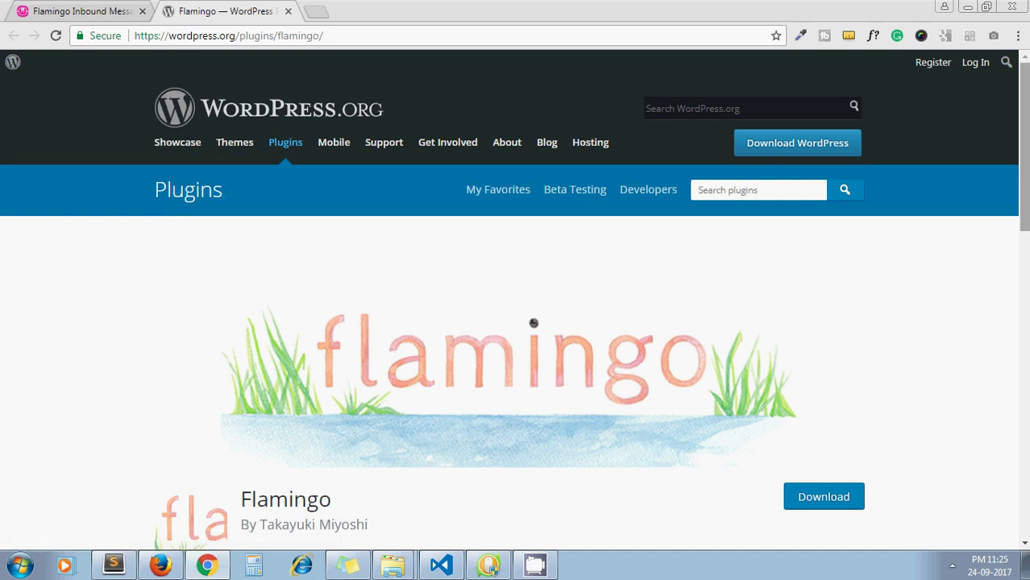
- Look over the Flamingo plugin page and return to the site's Inbound Messages list
scroll(514, 306, down, 1)
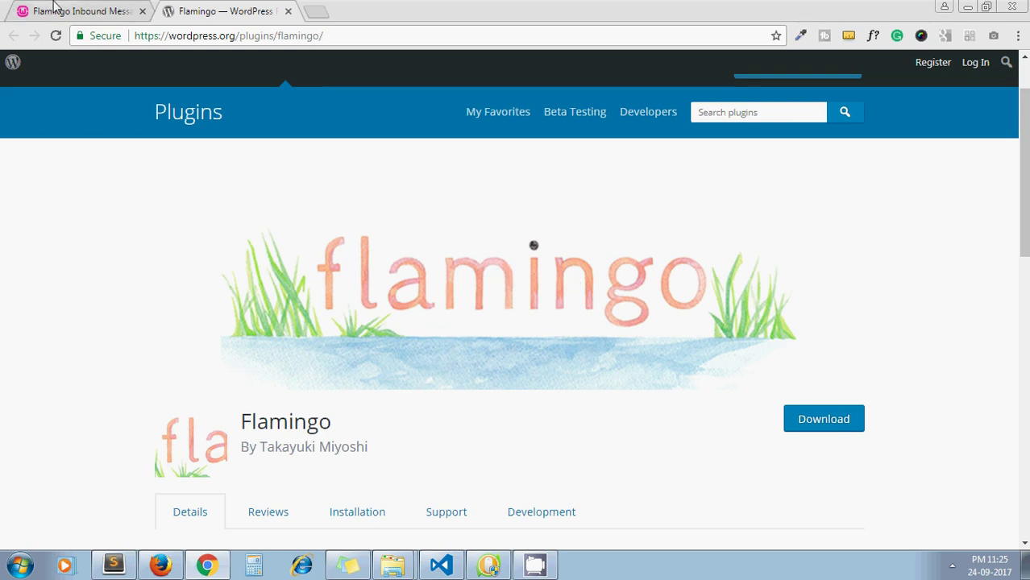
click(54, 7)
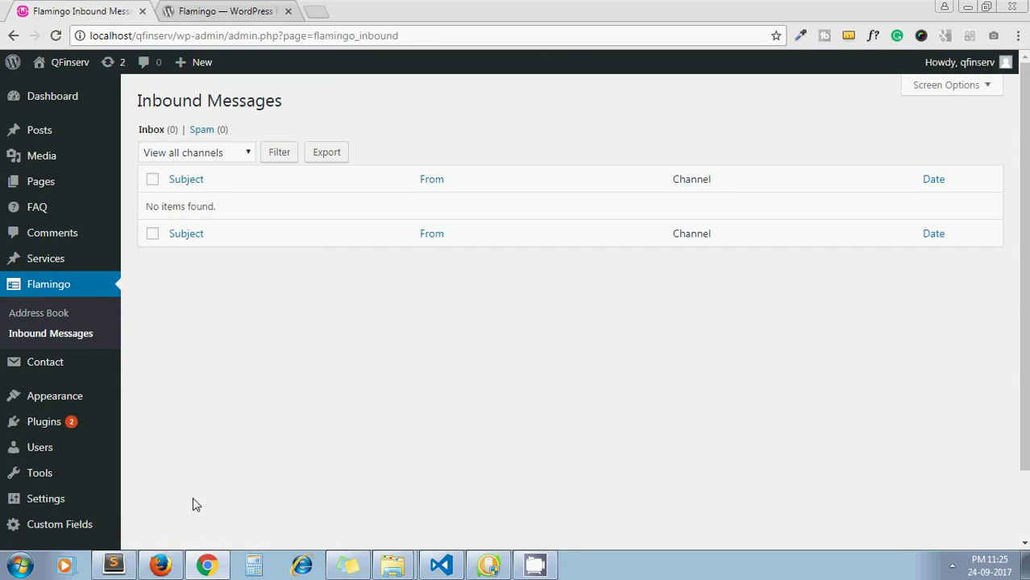
- Switch to the Contact Us page in Firefox and enter the sender's first name in the form
click(160, 565)
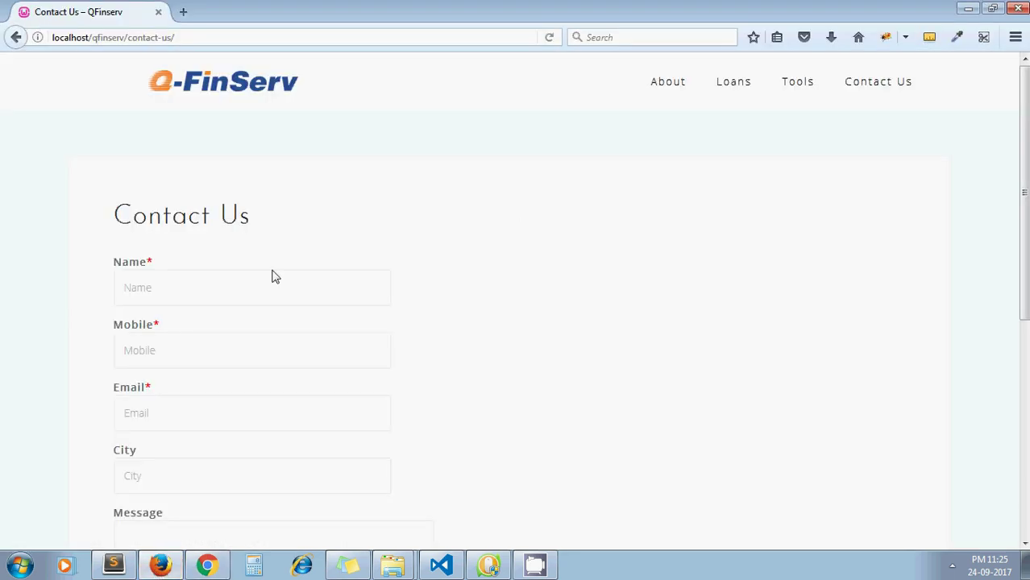
click(249, 295)
text(sajd)
key(BackSpace)
key(BackSpace)
key(BackSpace)
key(BackSpace)
text(S)
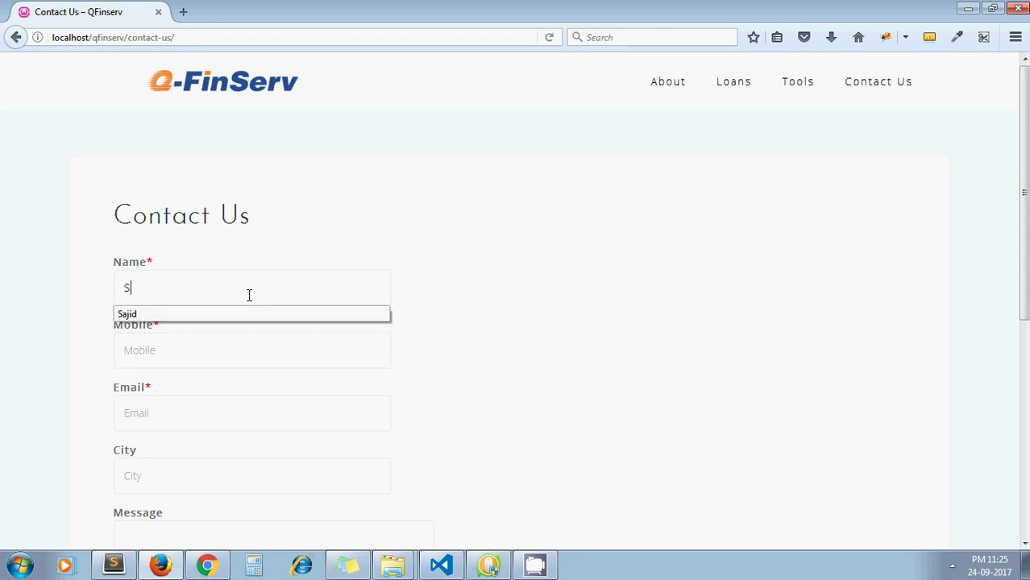
text(a)
click(236, 315)
- Fill in the sender's mobile number and e-mail address on the contact form
click(217, 351)
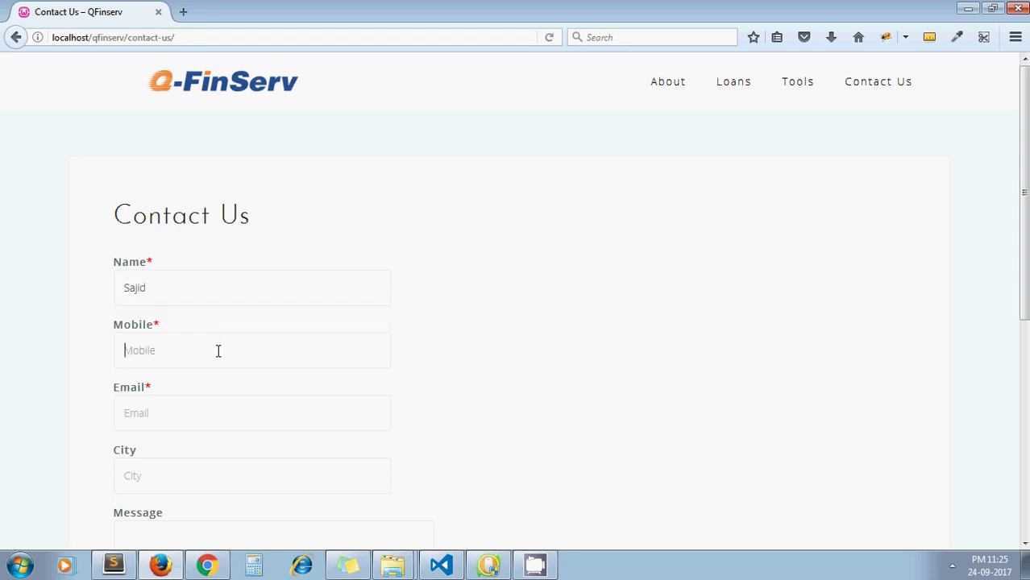
text(9999999999)
key(Tab)
text(sa)
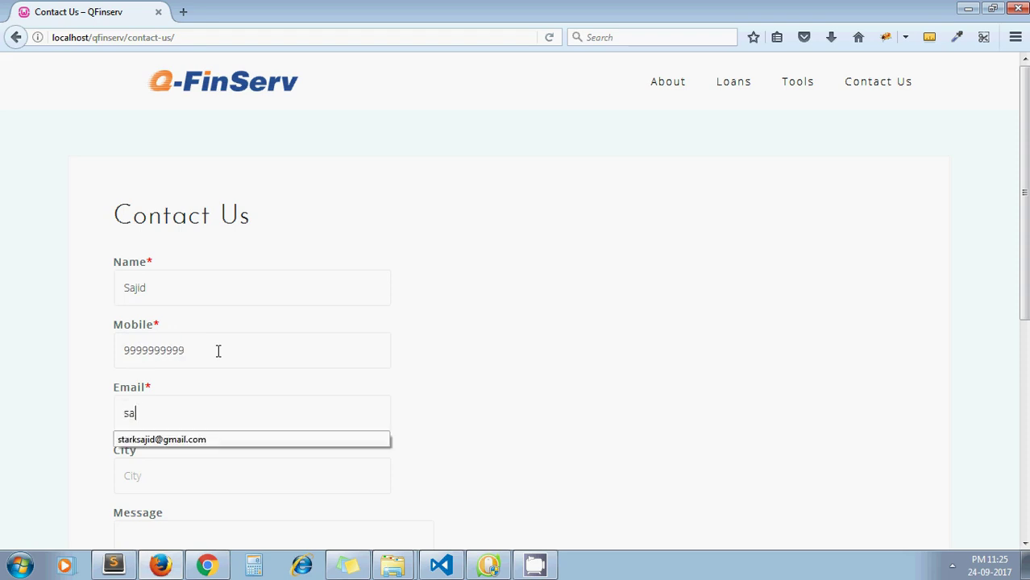
text(jid)
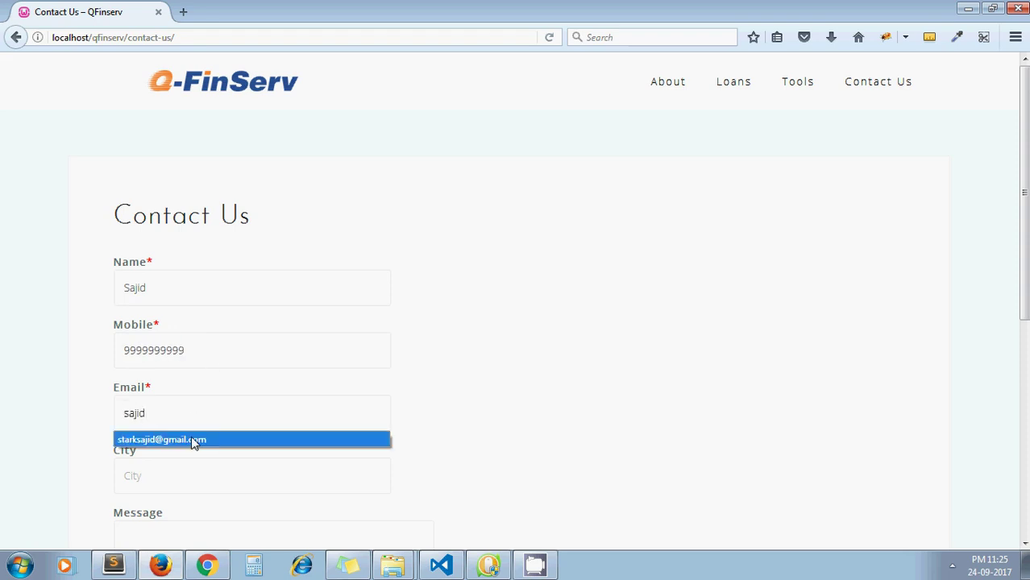
text(@test.)
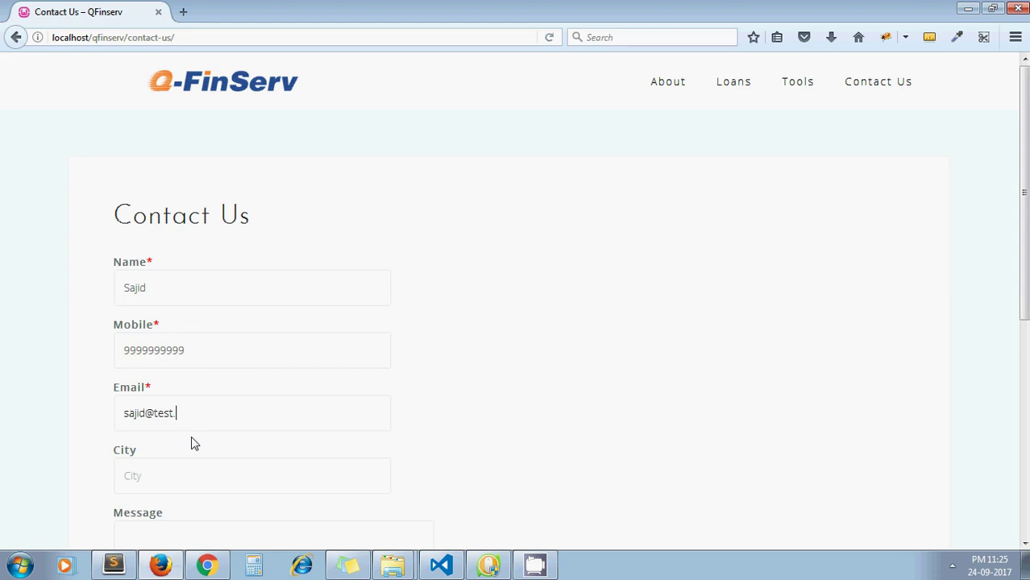
text(com)
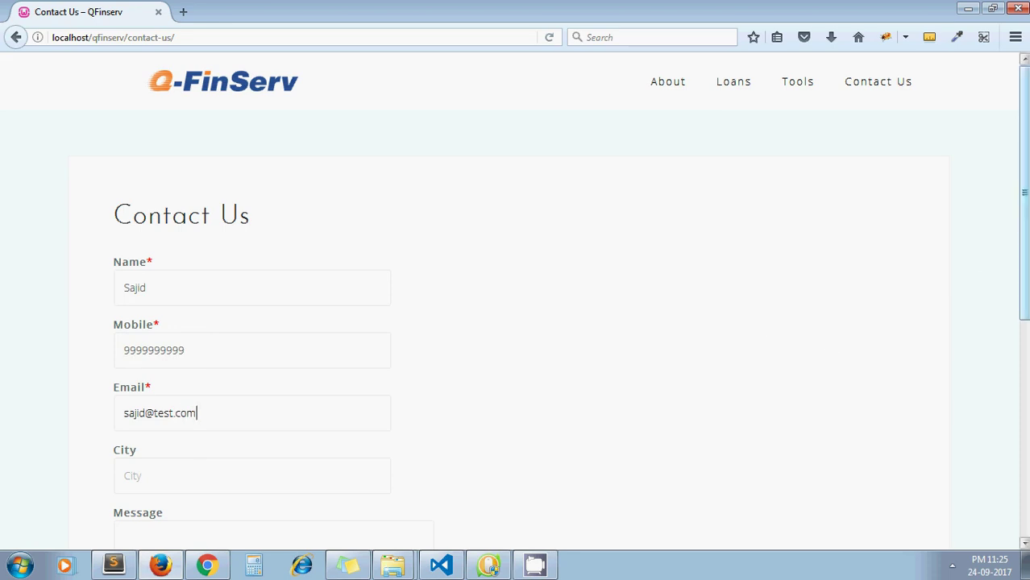
- Enter Pune as the city and "test" as the message, and submit the contact form
drag(1023, 193, 1023, 290)
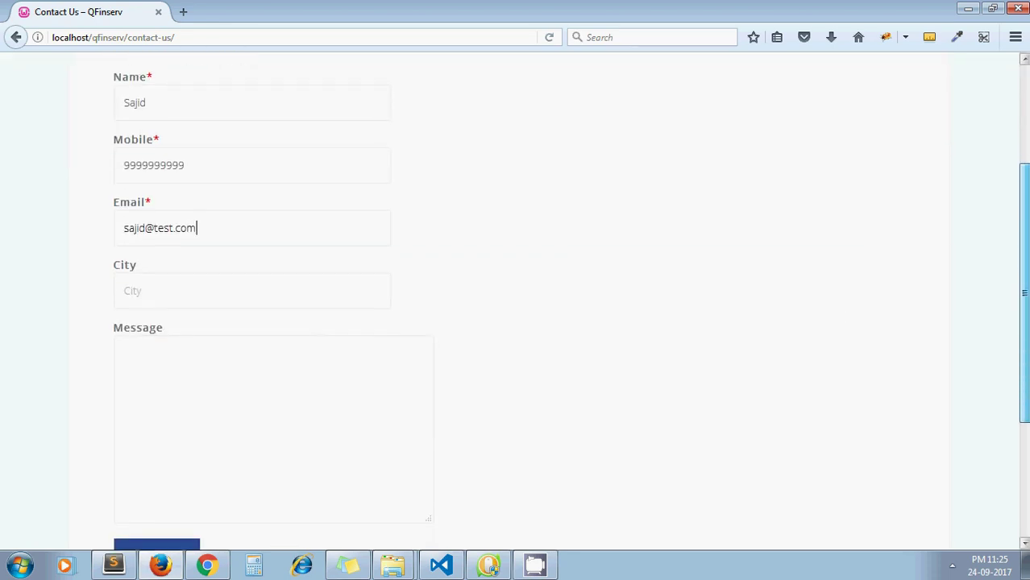
click(291, 294)
text(Pune)
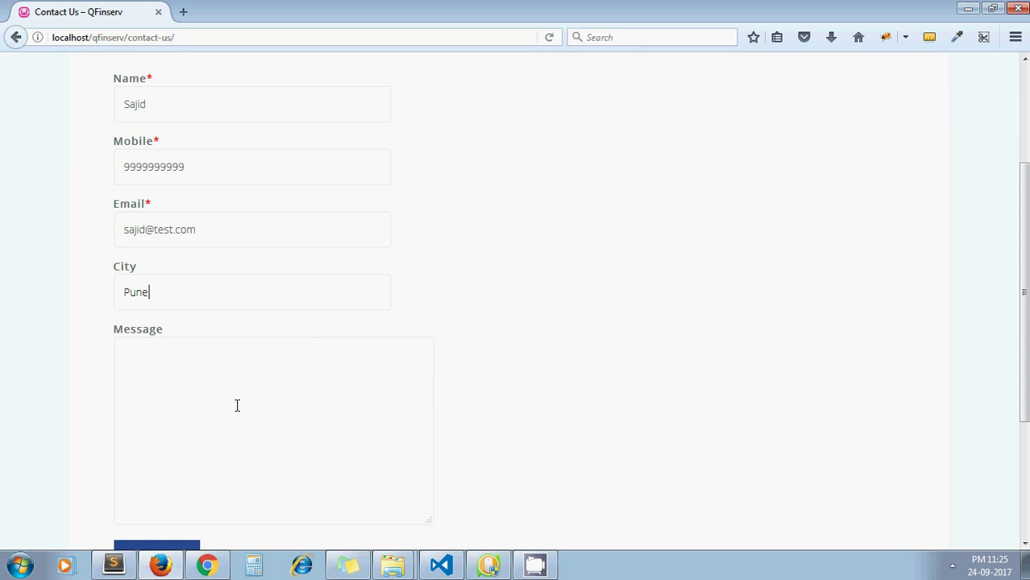
click(236, 405)
text(test)
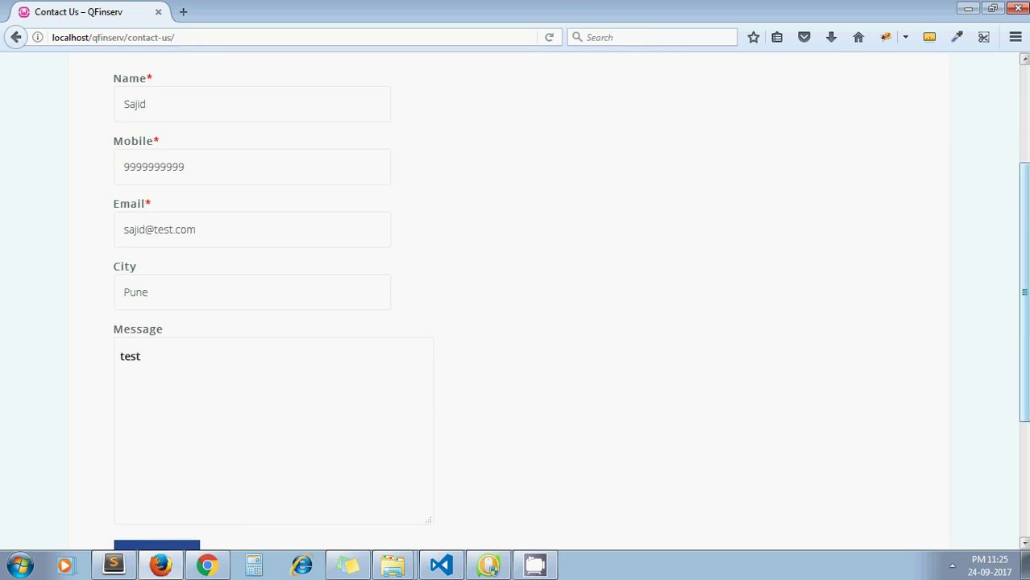
drag(1023, 290, 1023, 348)
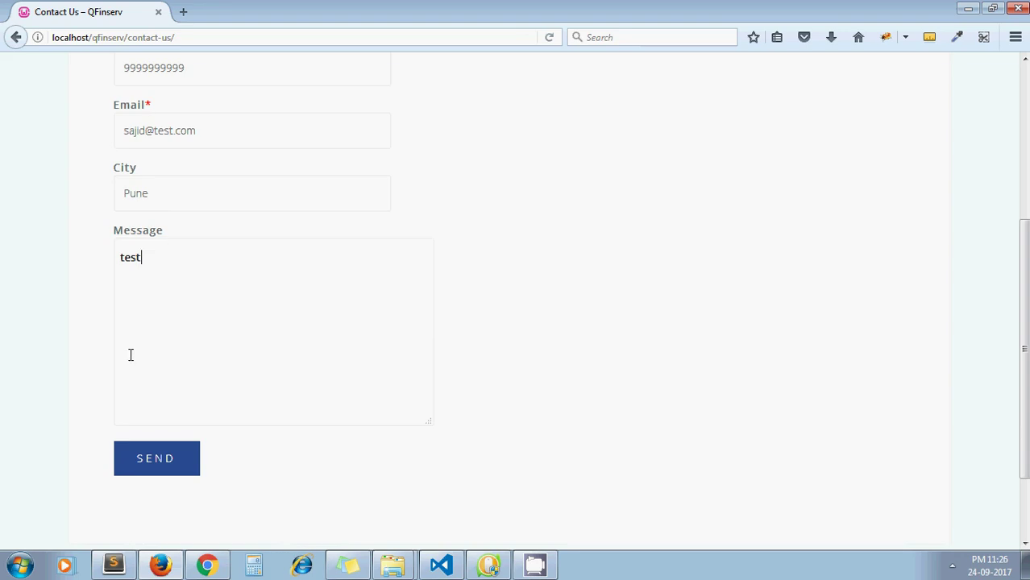
click(152, 478)
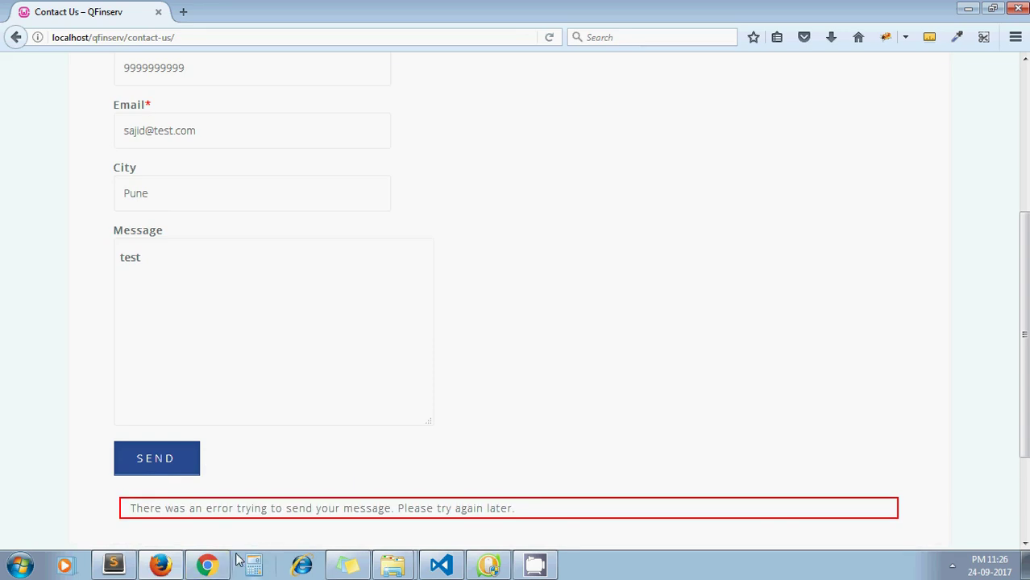
- Switch to Chrome, reload Flamingo's inbound messages, and open the [your-subject] message to review its fields and metadata
click(208, 566)
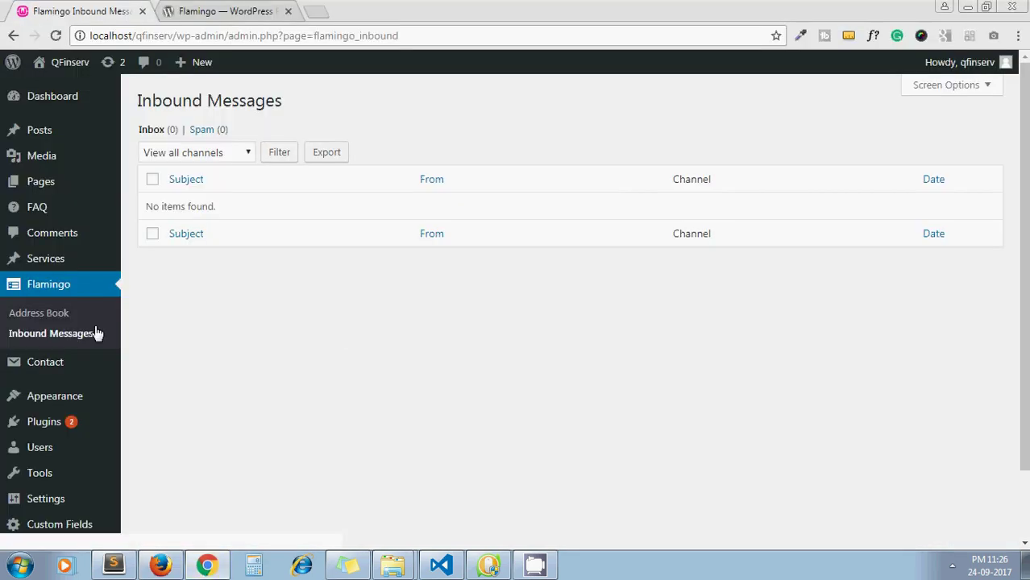
click(87, 338)
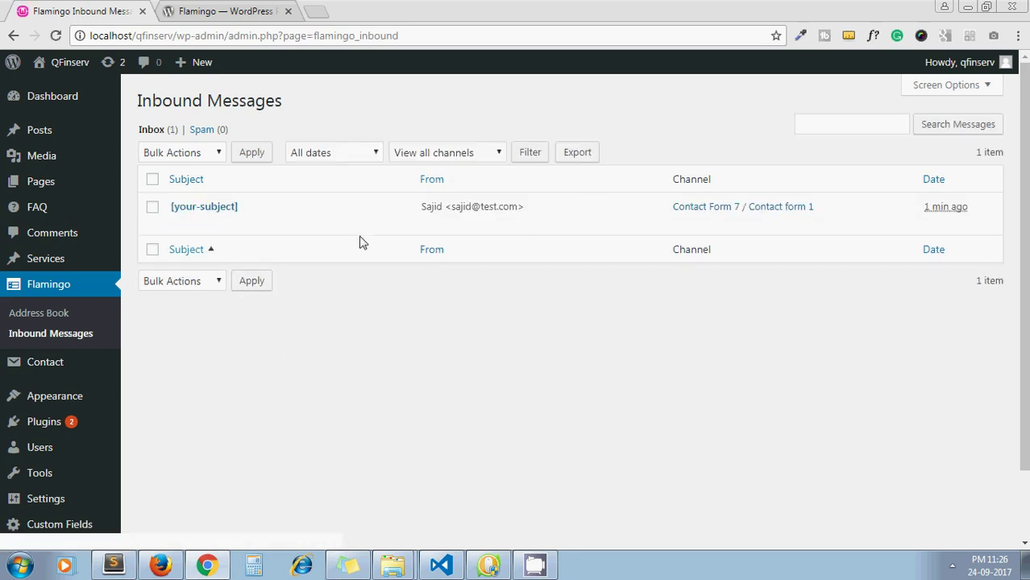
click(210, 209)
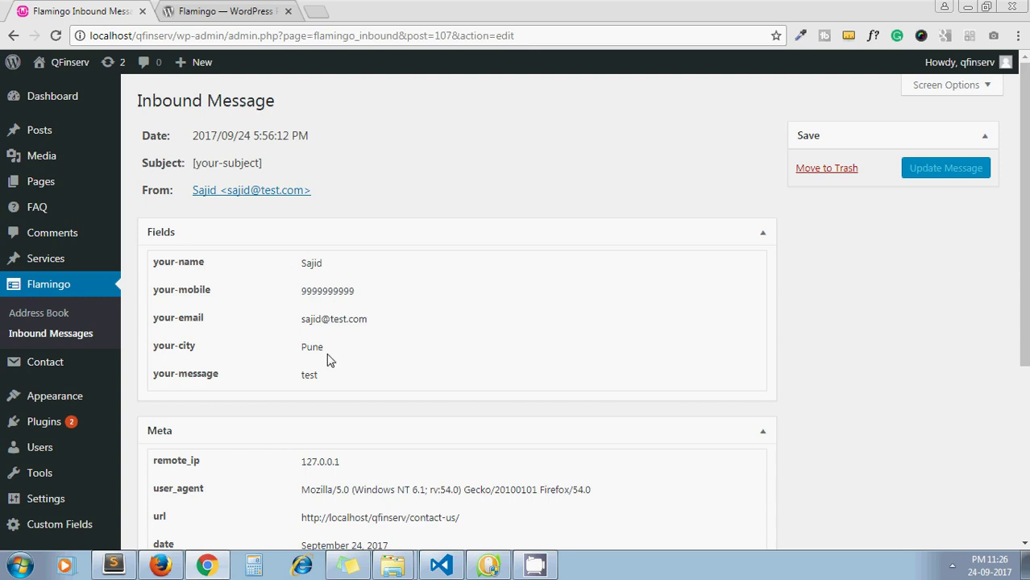
drag(1023, 239, 1023, 302)
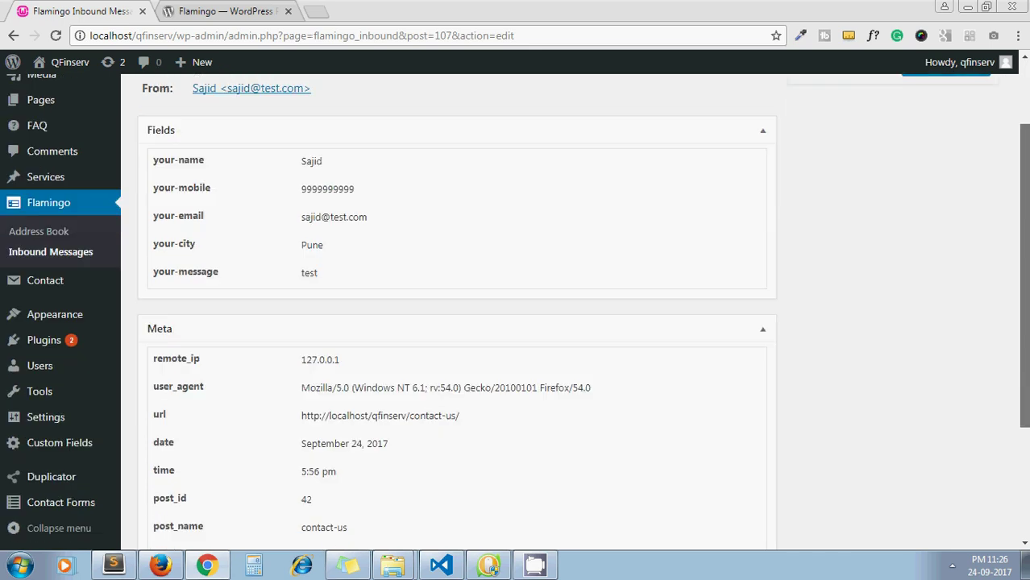
scroll(743, 123, down, 3)
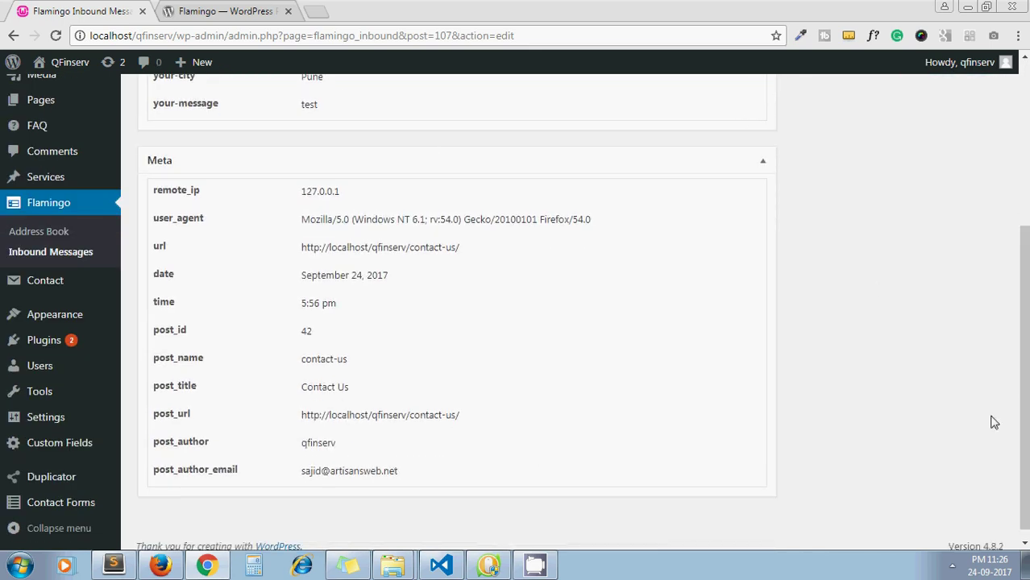
scroll(497, 242, up, 3)
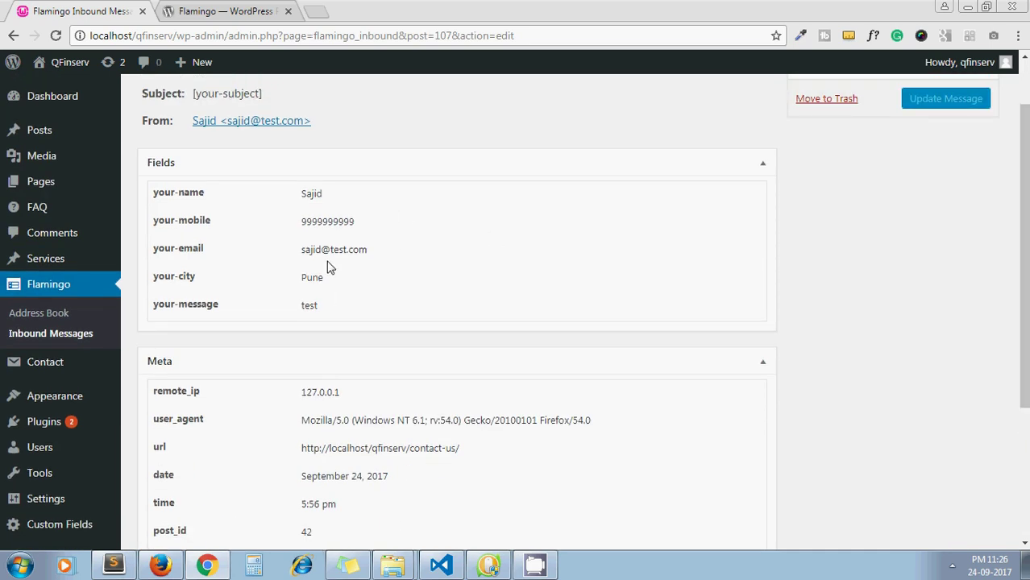
- Export the inbound messages list as the CSV file qfinserv-flamingo-inbound-2017-09-24 into the Downloads folder
click(71, 341)
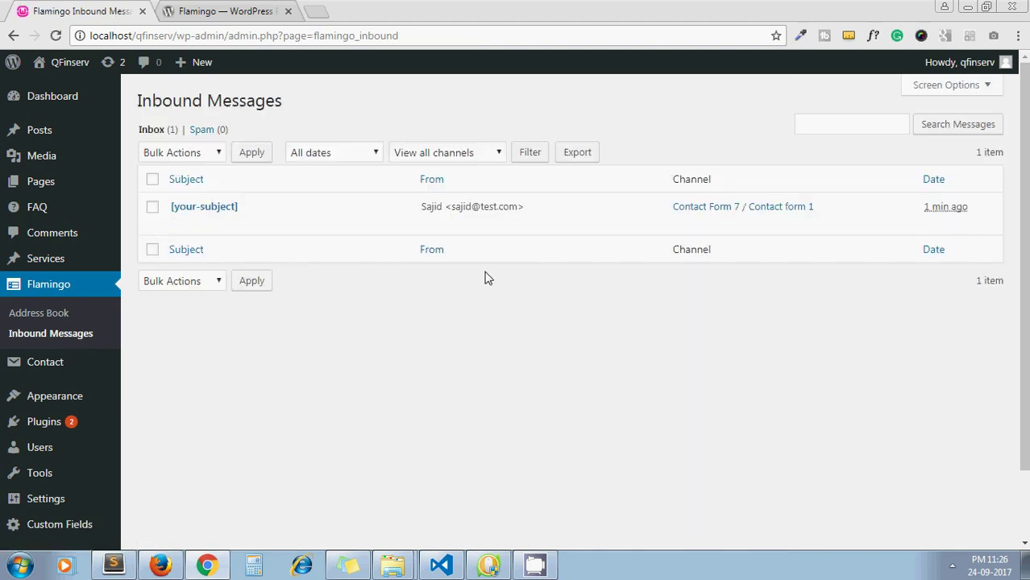
click(575, 160)
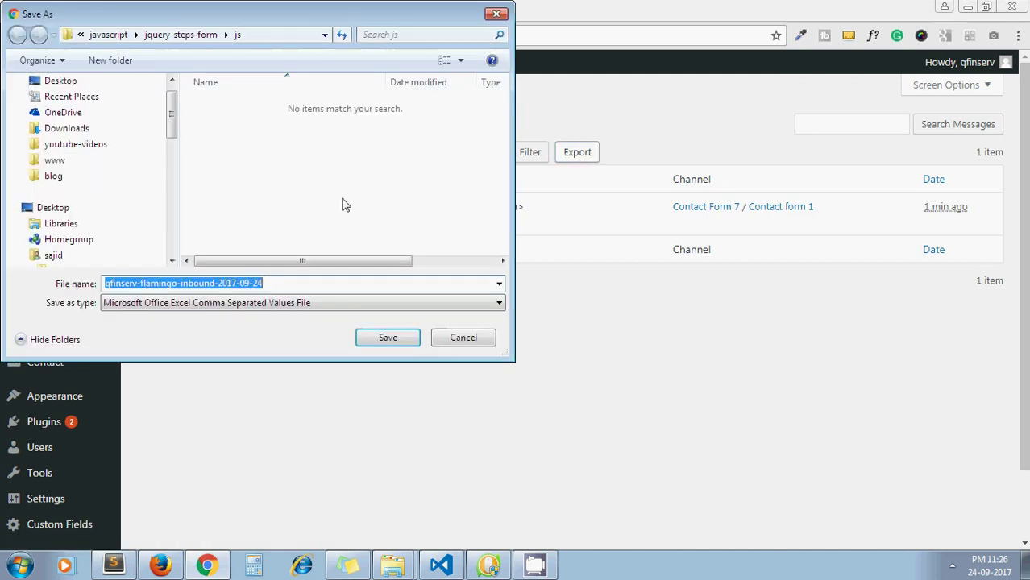
click(173, 82)
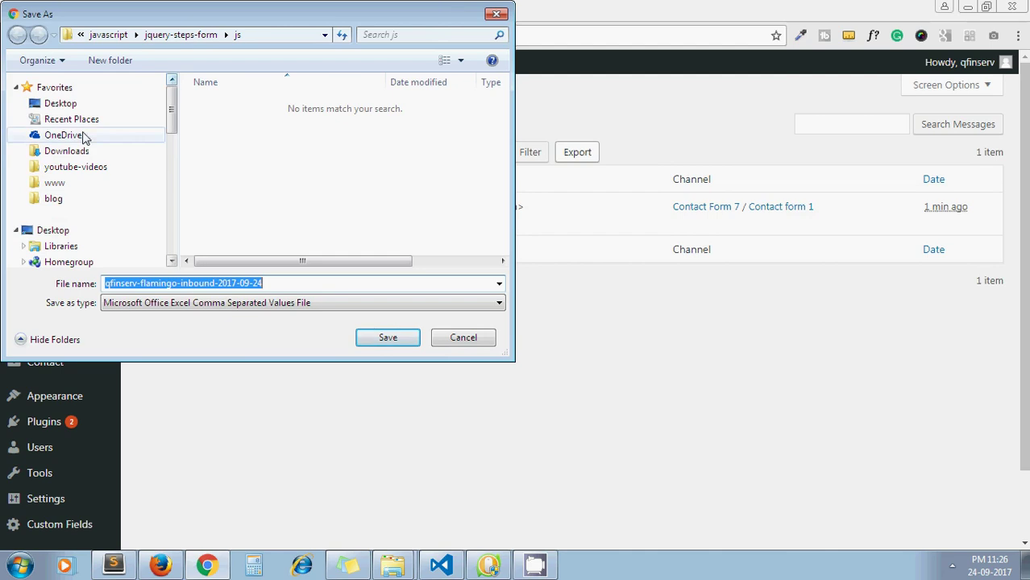
click(71, 153)
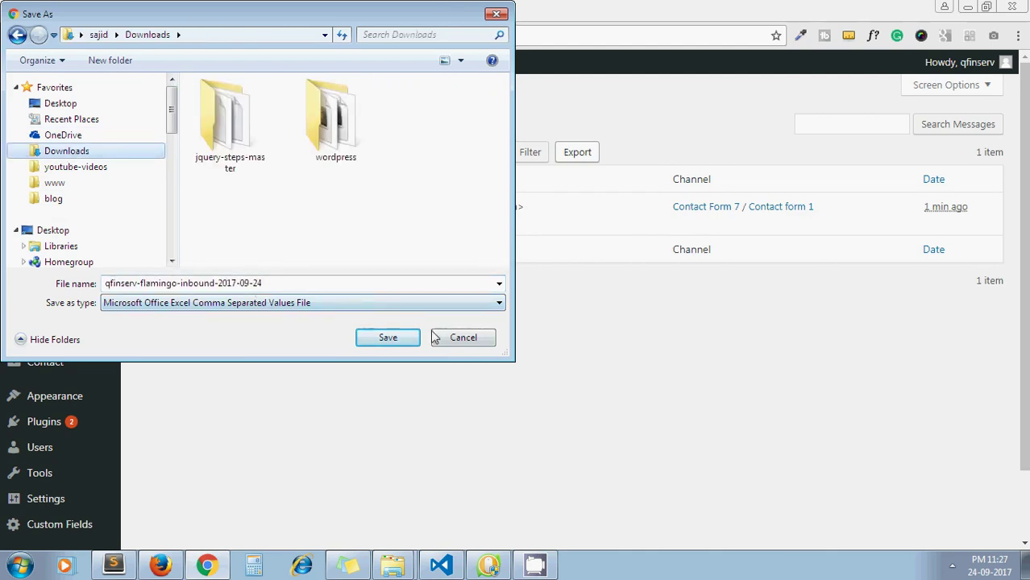
click(387, 339)
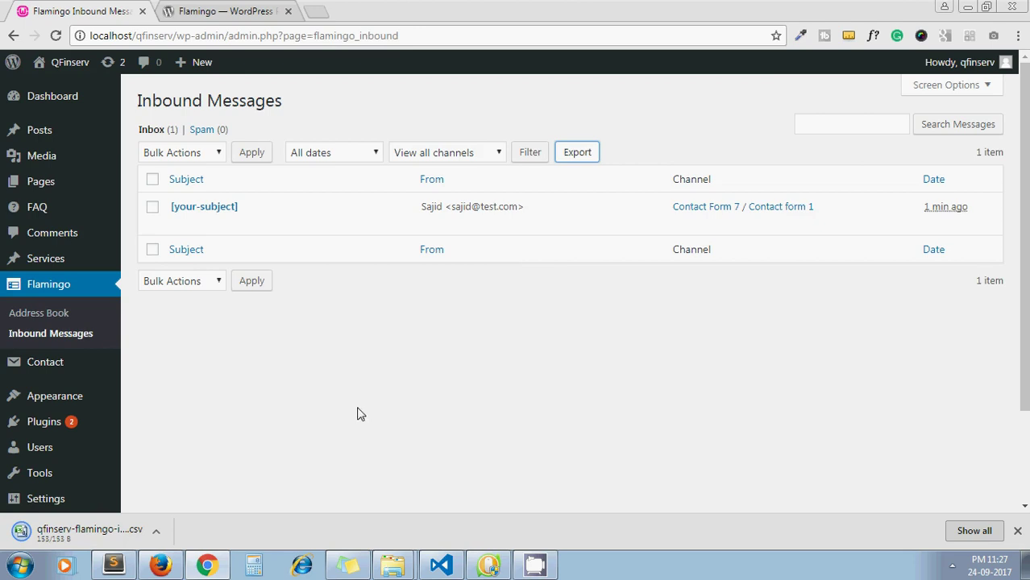
- Open the exported CSV file in Excel and examine the columns of the submitted entry in row 2
click(108, 534)
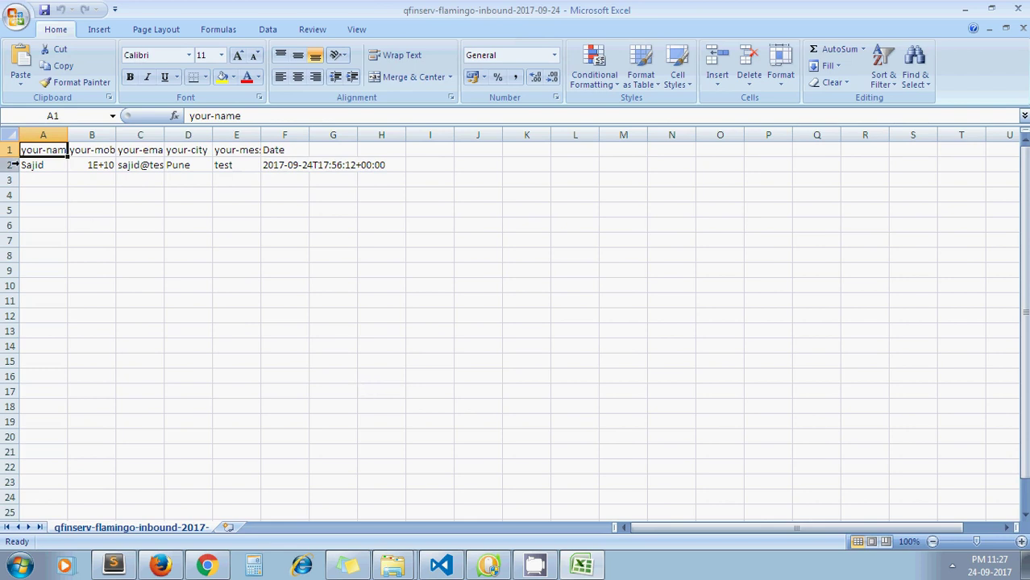
key(Right)
key(Right)
key(Down)
key(Right)
key(Right)
key(Right)
key(Right)
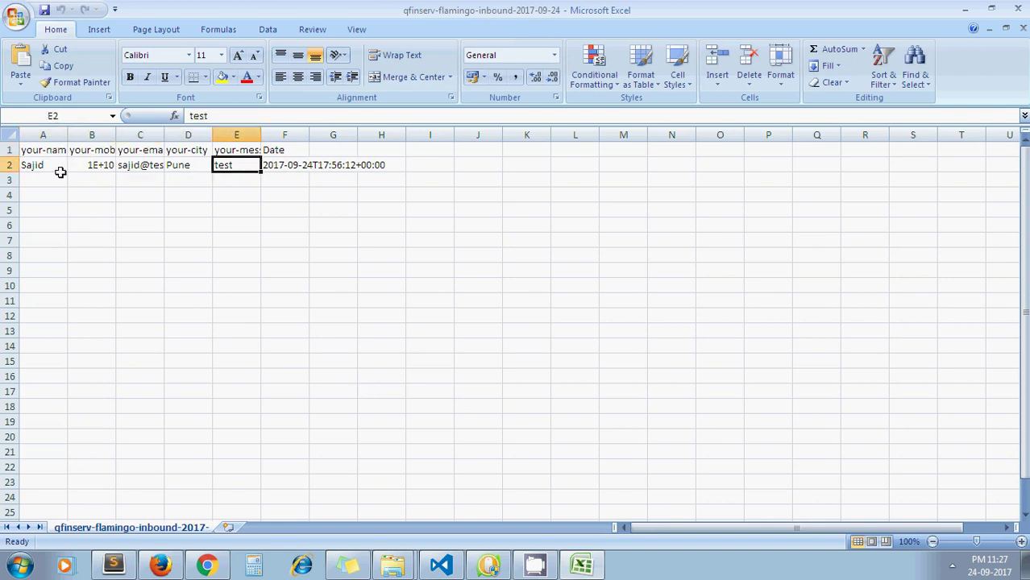
- Return to the inbound messages in Chrome and filter them by the Contact form 1 channel
key(alt+Tab)
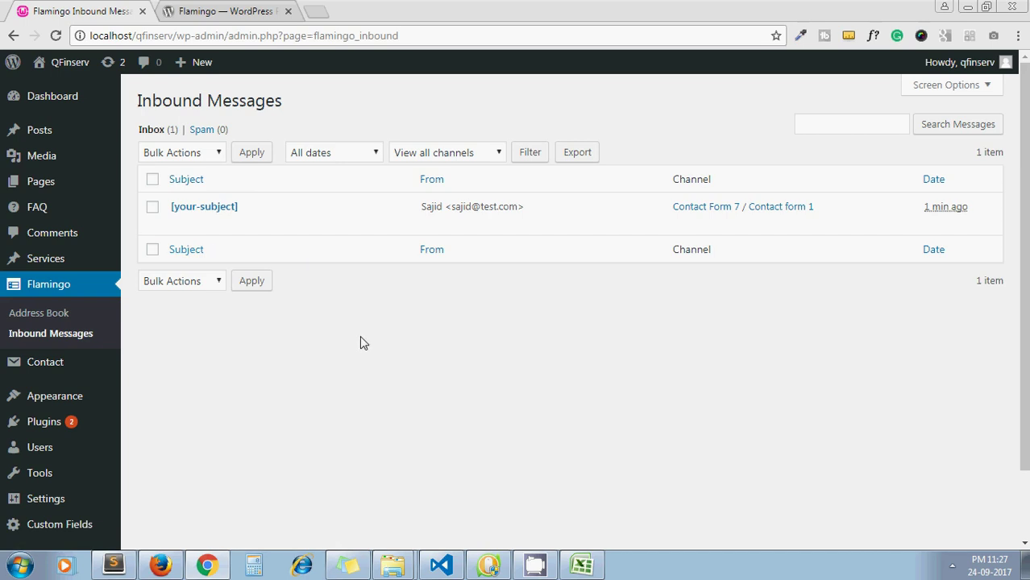
click(476, 158)
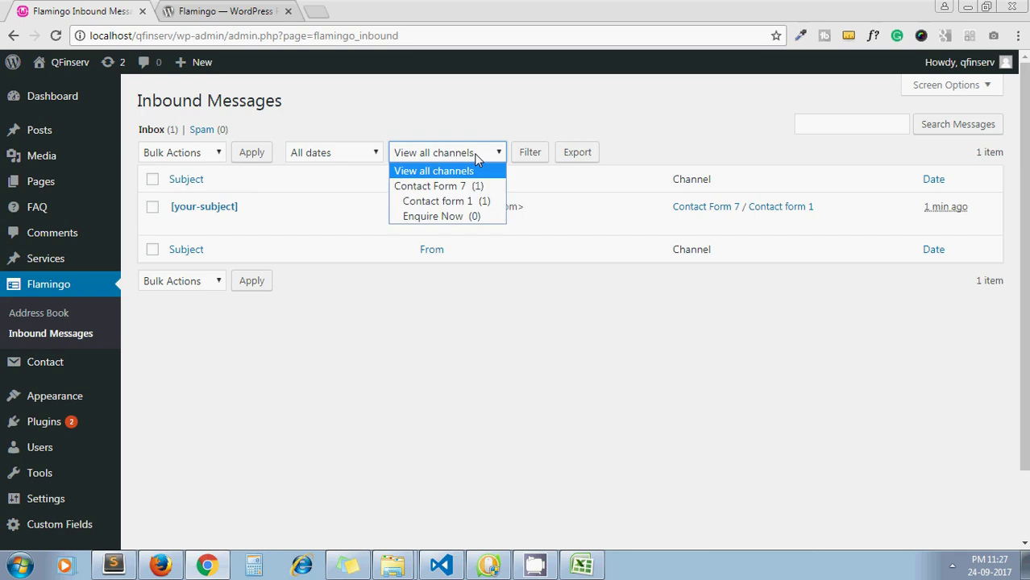
click(462, 203)
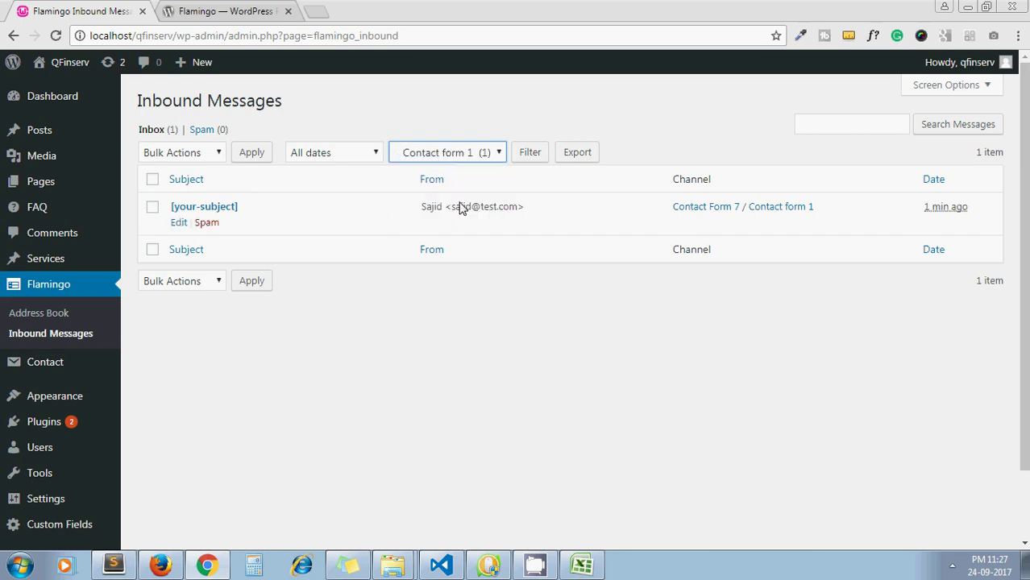
click(529, 153)
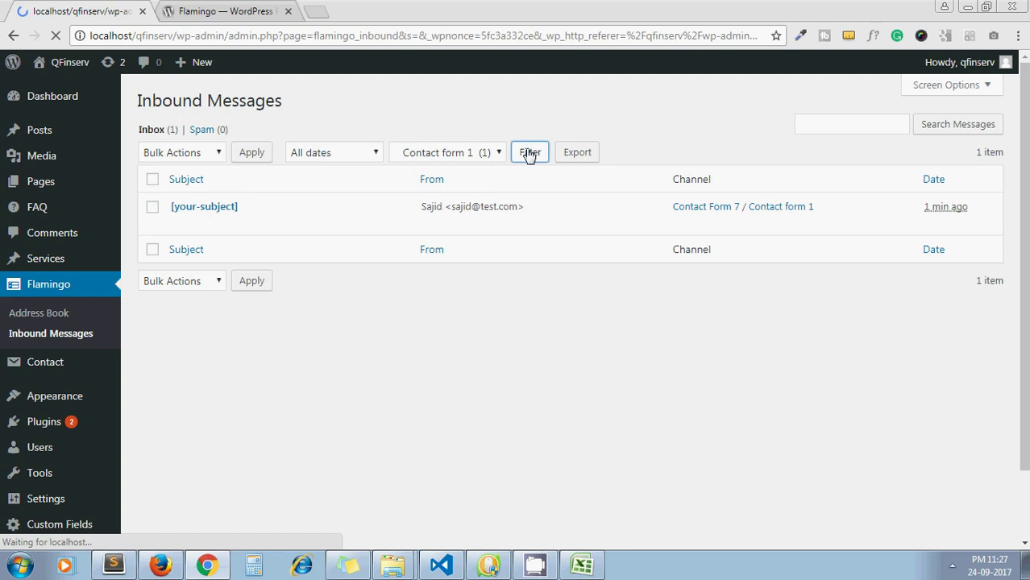